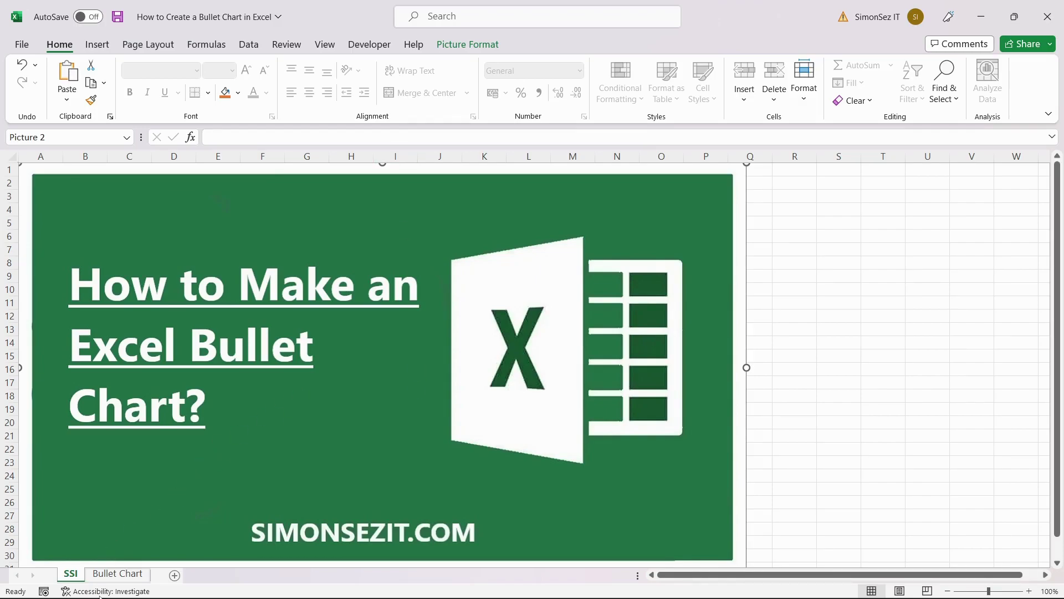
Switch to the Bullet Chart sheet with the customer retention table
left_click(125, 575)
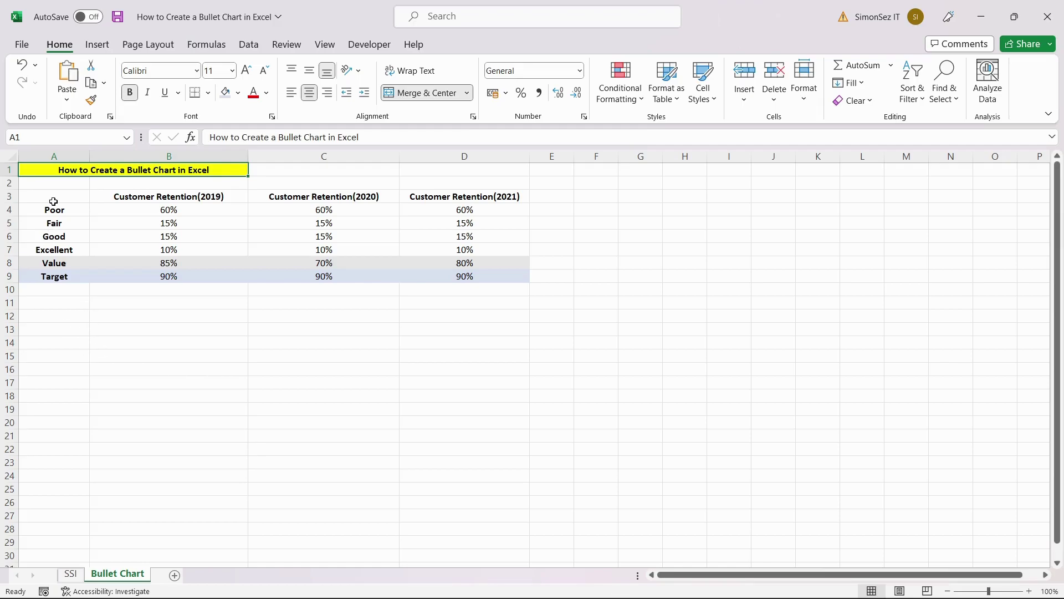
Insert a stacked column chart of the 2019 data in A3:B9 and enlarge it
left_click_drag(53, 199, 164, 278)
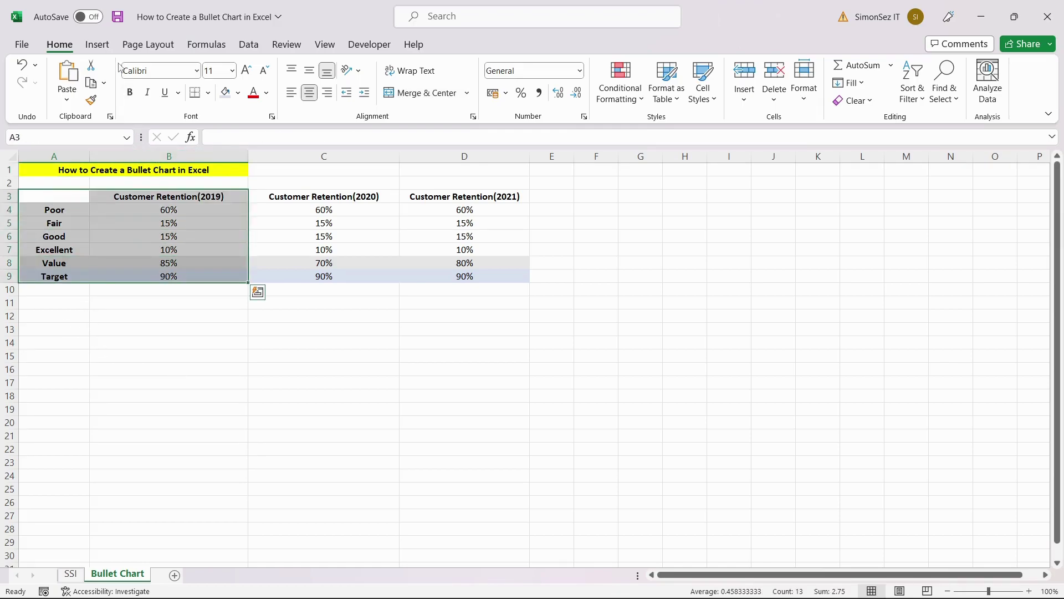
left_click(98, 44)
left_click(393, 66)
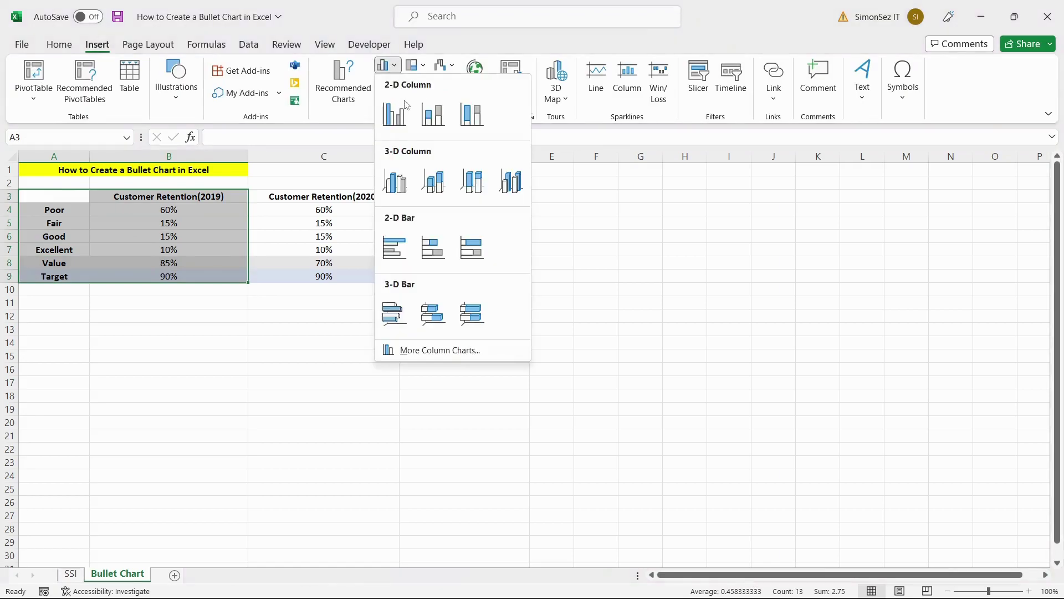
left_click(426, 123)
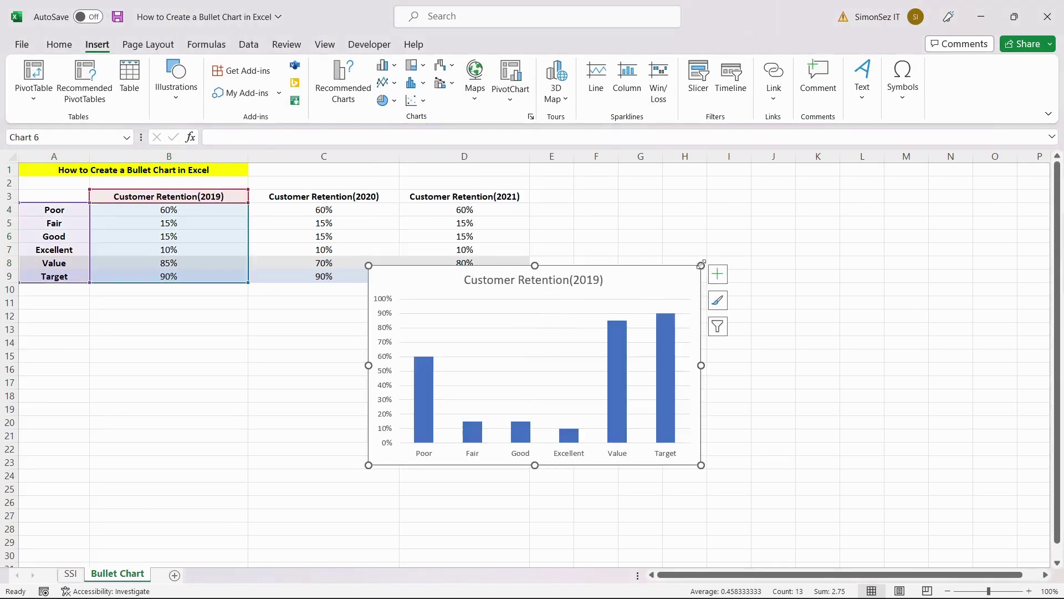
left_click_drag(701, 265, 728, 217)
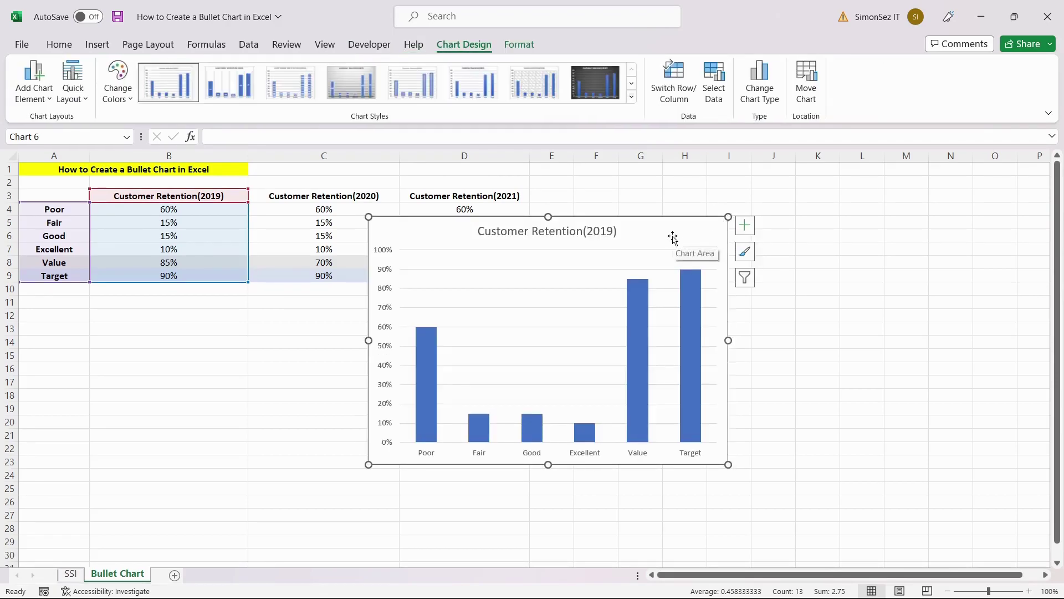
Switch row/column so all categories stack into one column, then select the Target series
left_click(678, 98)
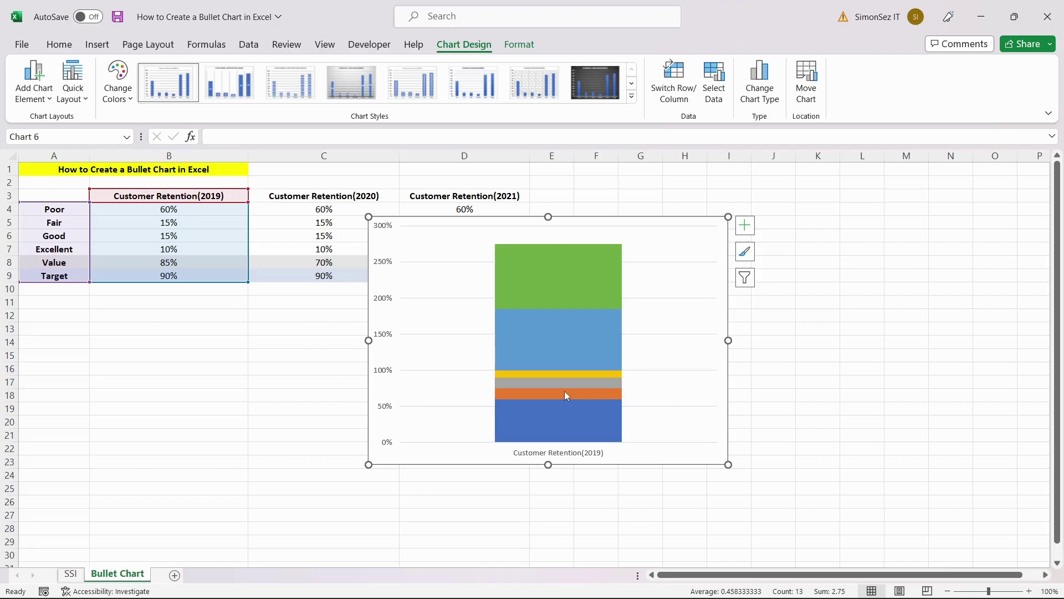
mouse_move(565, 392)
mouse_move(560, 290)
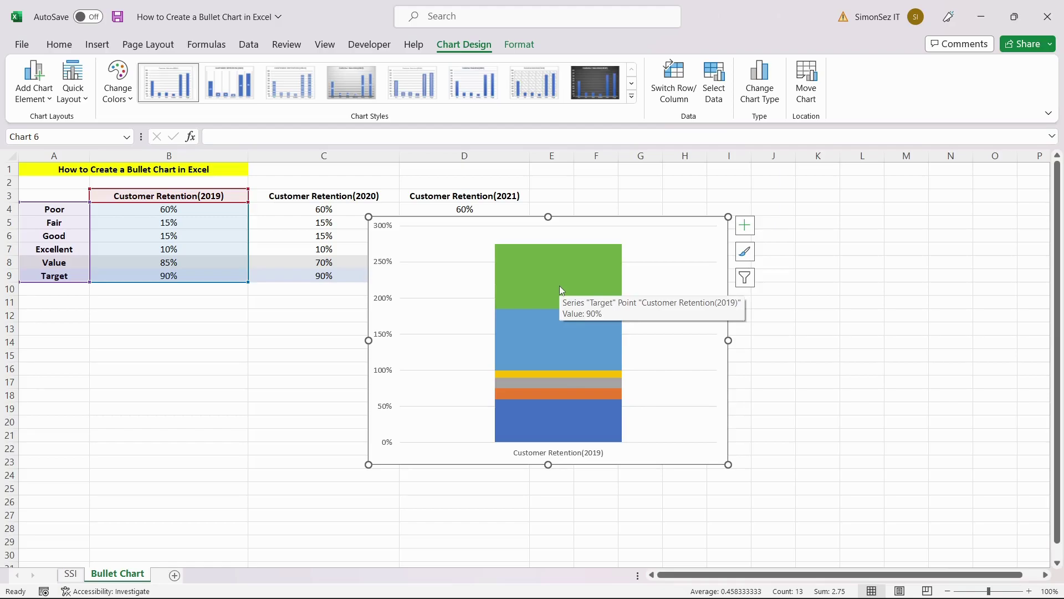
left_click(561, 290)
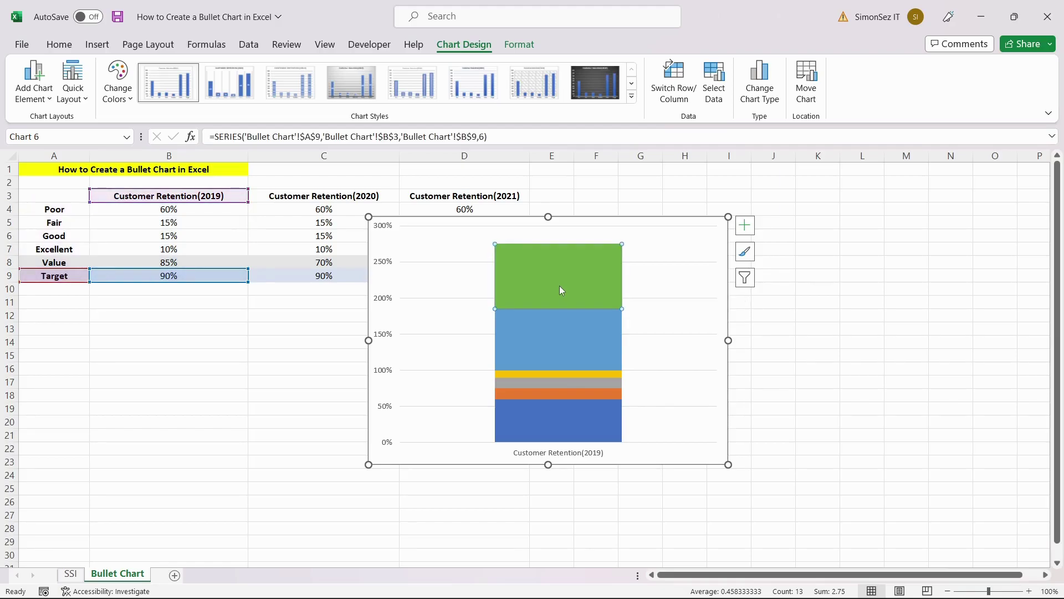
Change the Target series to Stacked Line with Markers on the secondary axis
right_click(560, 290)
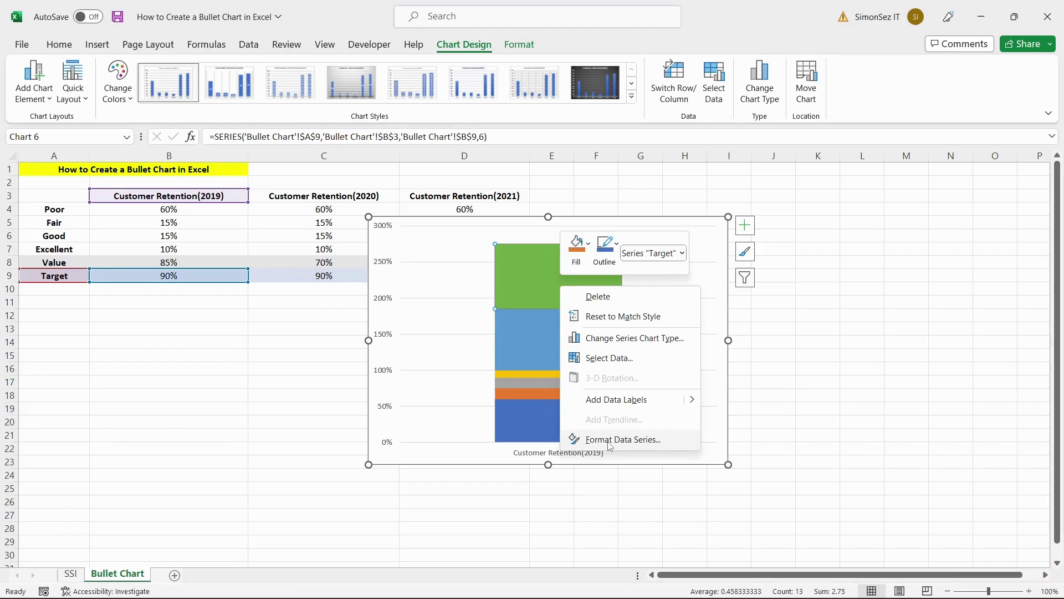
left_click(614, 339)
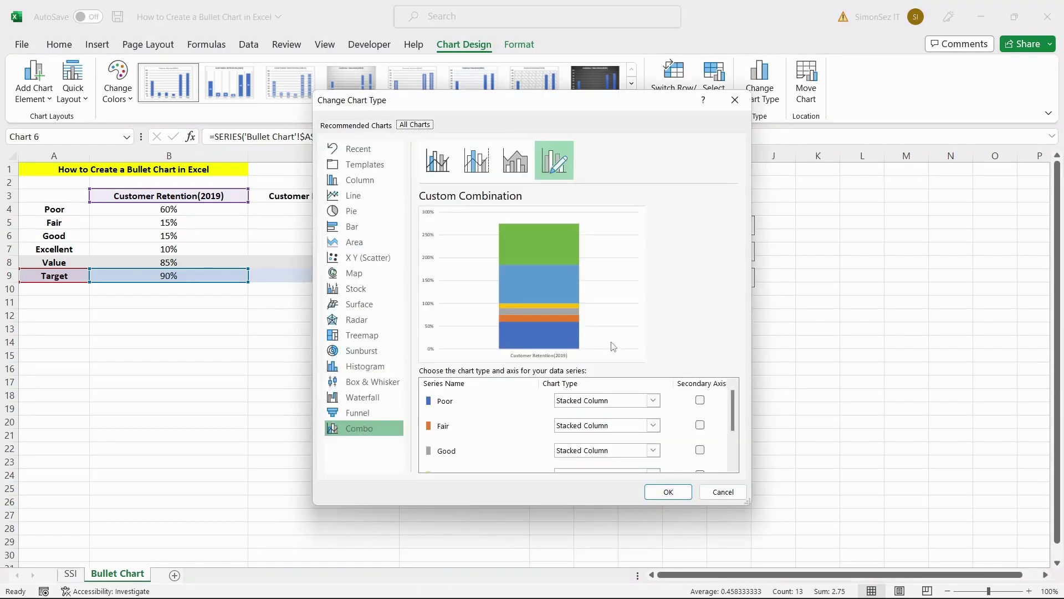
scroll(615, 428, "down", 3)
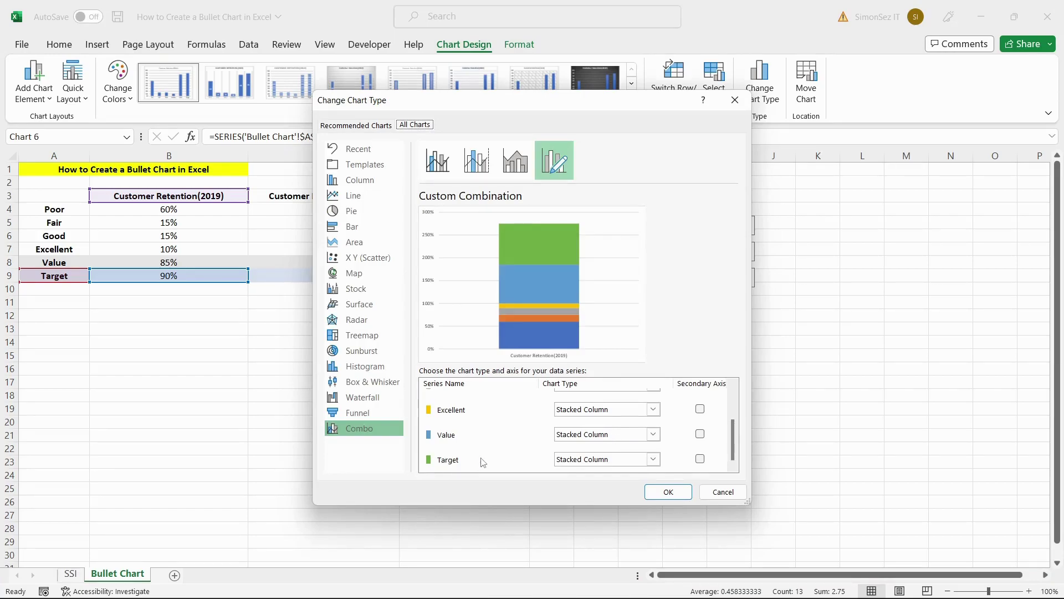
left_click(612, 460)
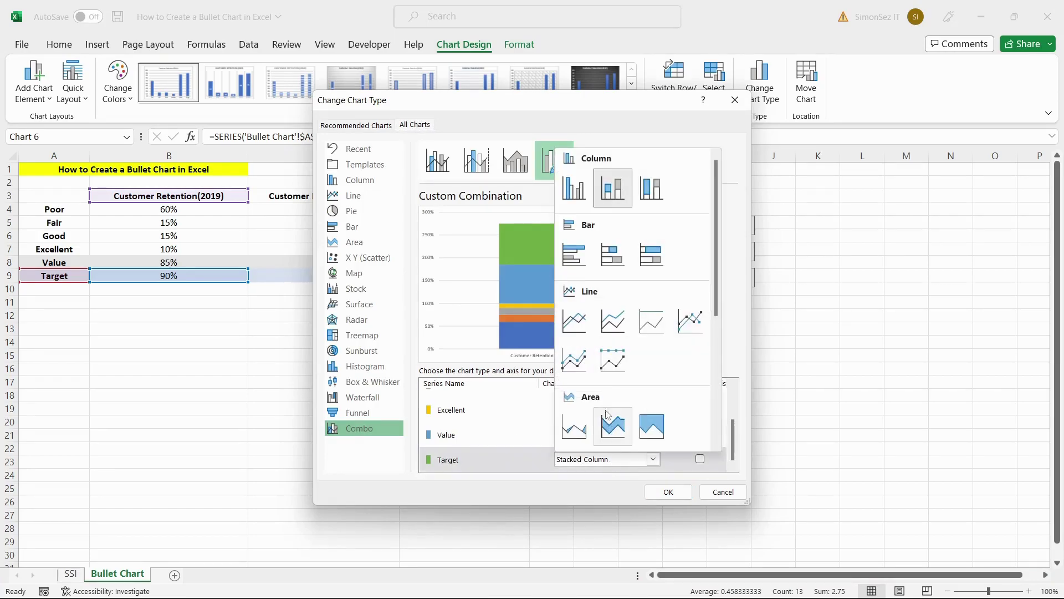
left_click(572, 369)
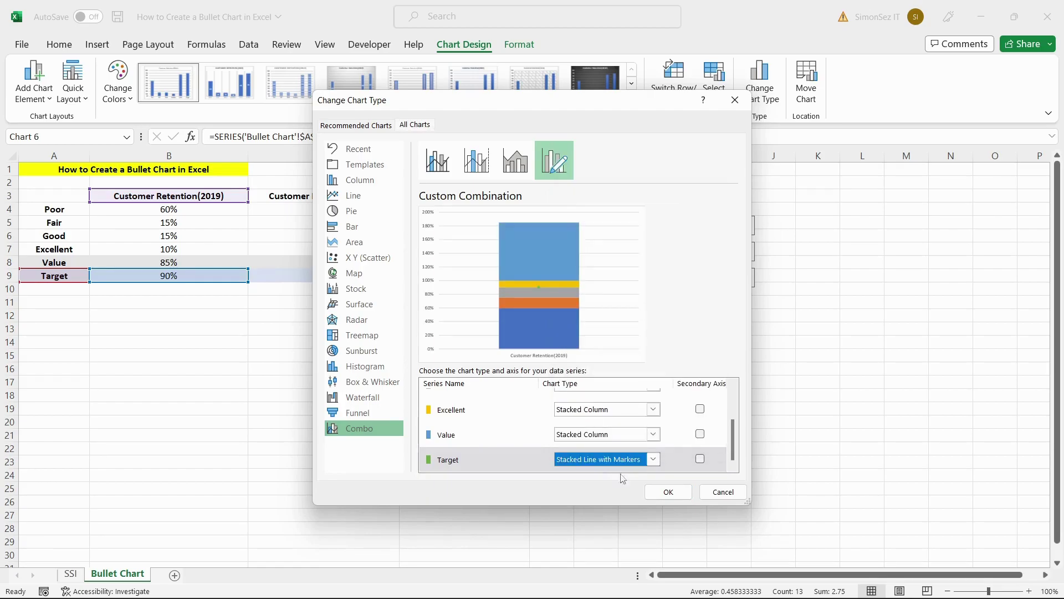
left_click(701, 460)
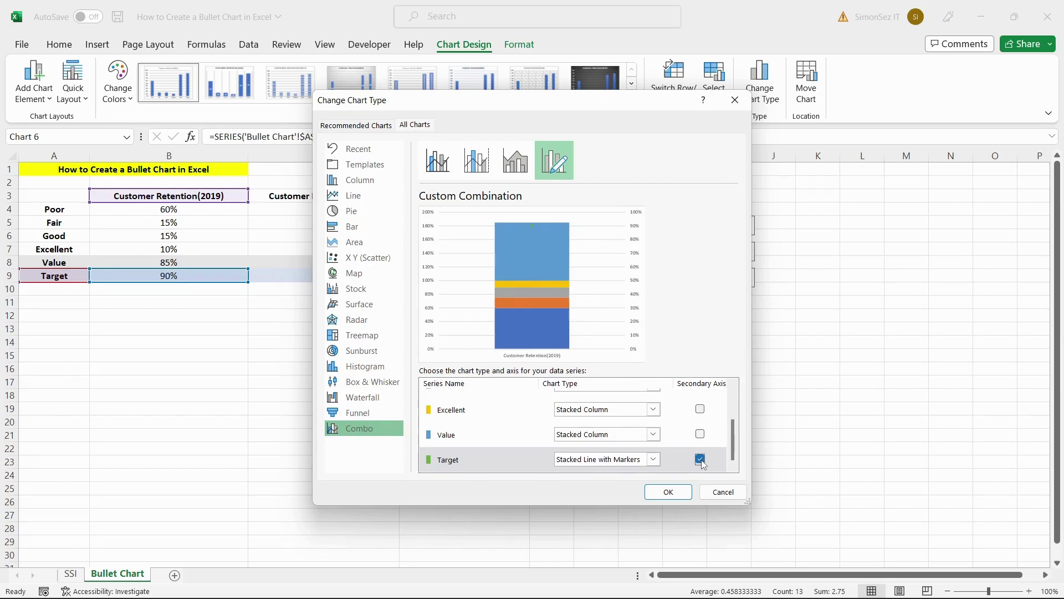
left_click(668, 491)
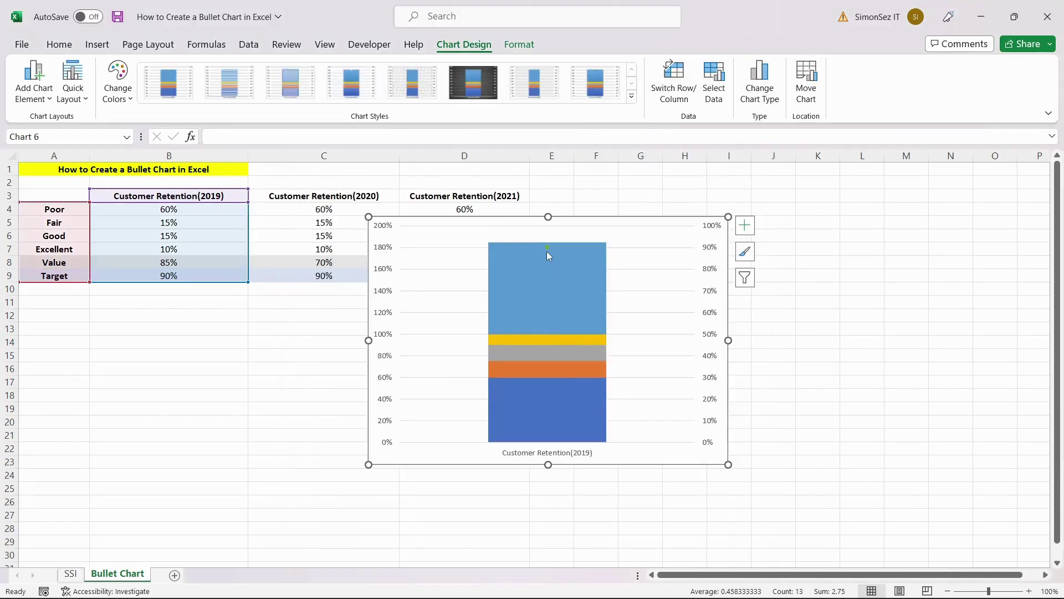
Delete the secondary vertical axis and make the Target marker a built-in dash of size 30
left_click(716, 316)
key("Delete")
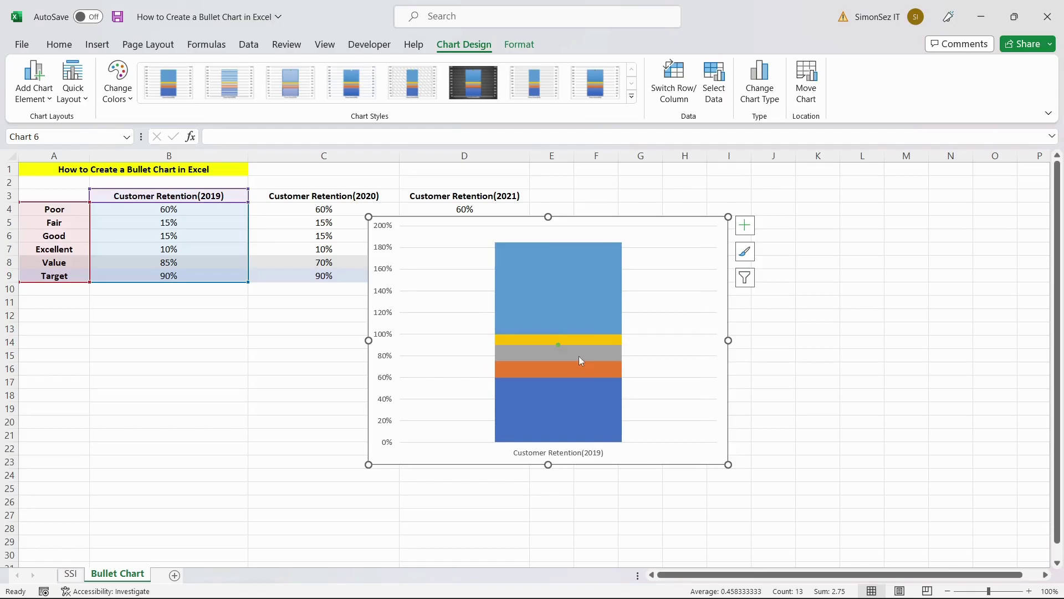
mouse_move(559, 348)
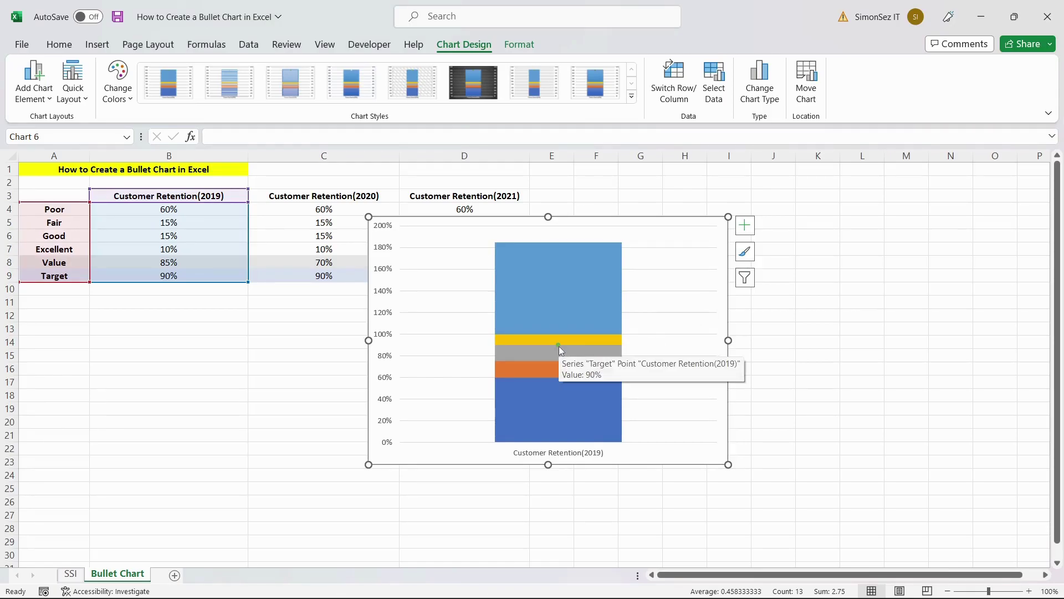
right_click(559, 346)
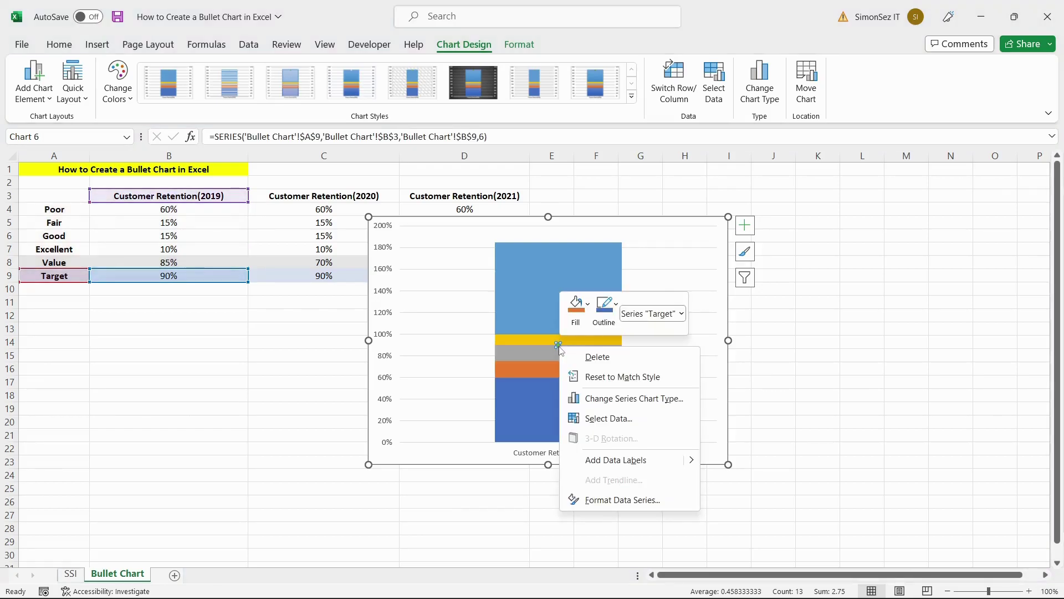
left_click(620, 501)
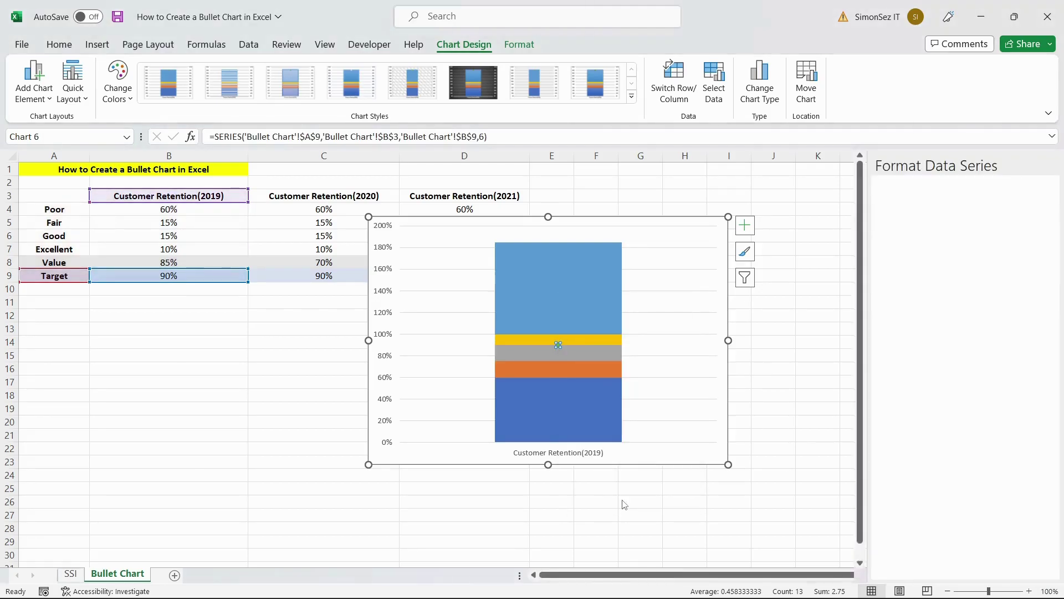
left_click(887, 212)
left_click(935, 244)
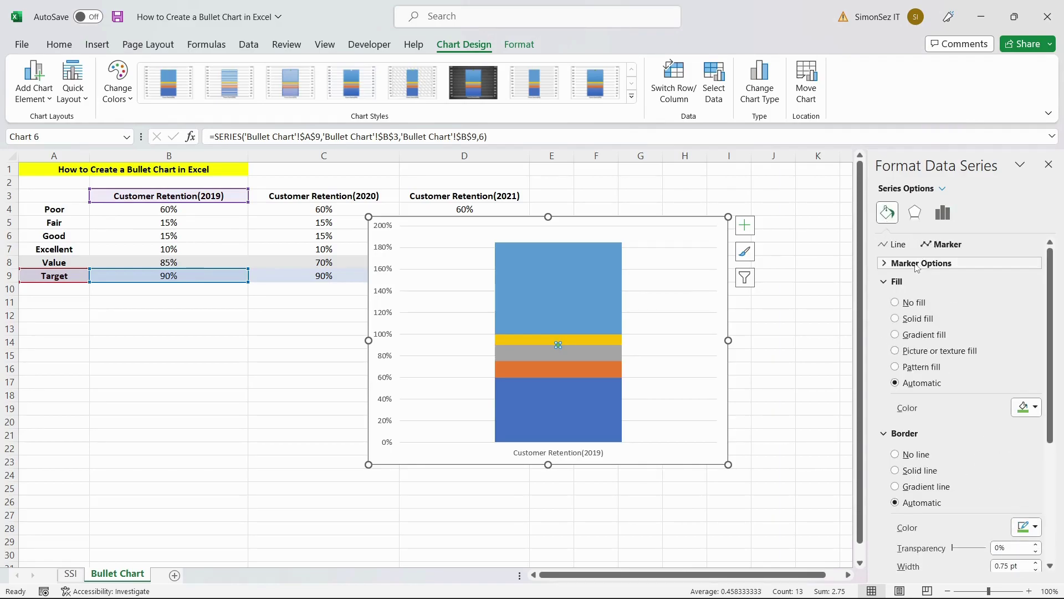
left_click(906, 314)
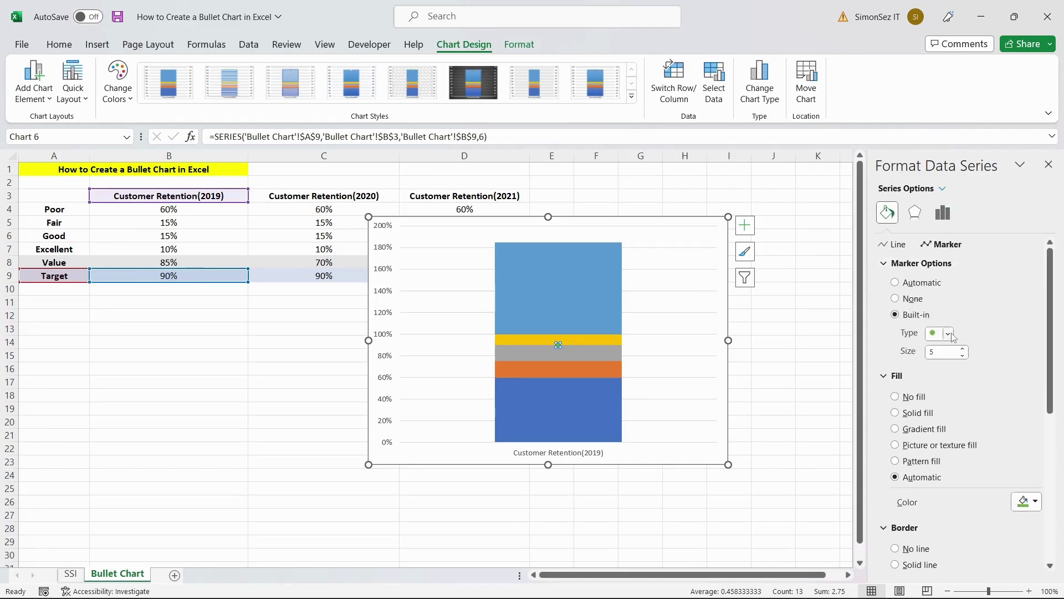
left_click(948, 334)
left_click(936, 428)
left_click(952, 352)
key("Return")
Plot the Value series on the secondary axis
left_click(595, 293)
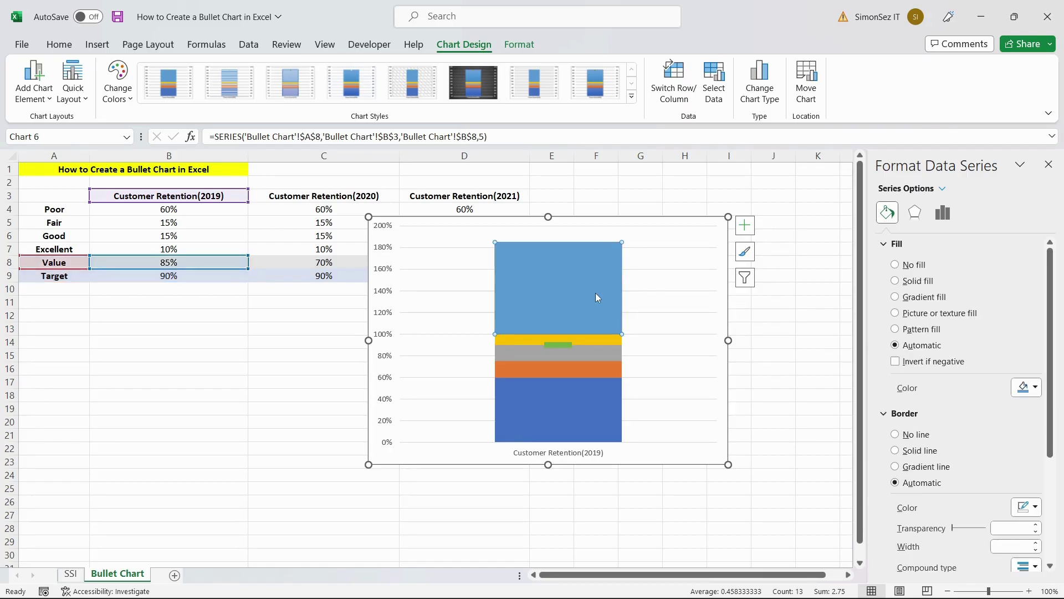
right_click(596, 297)
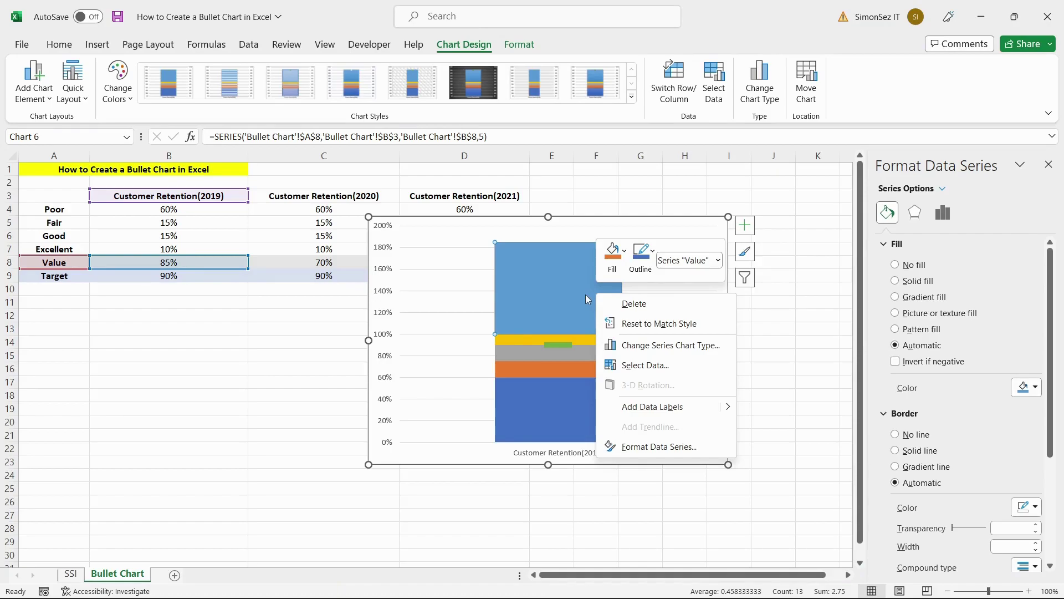
left_click(643, 345)
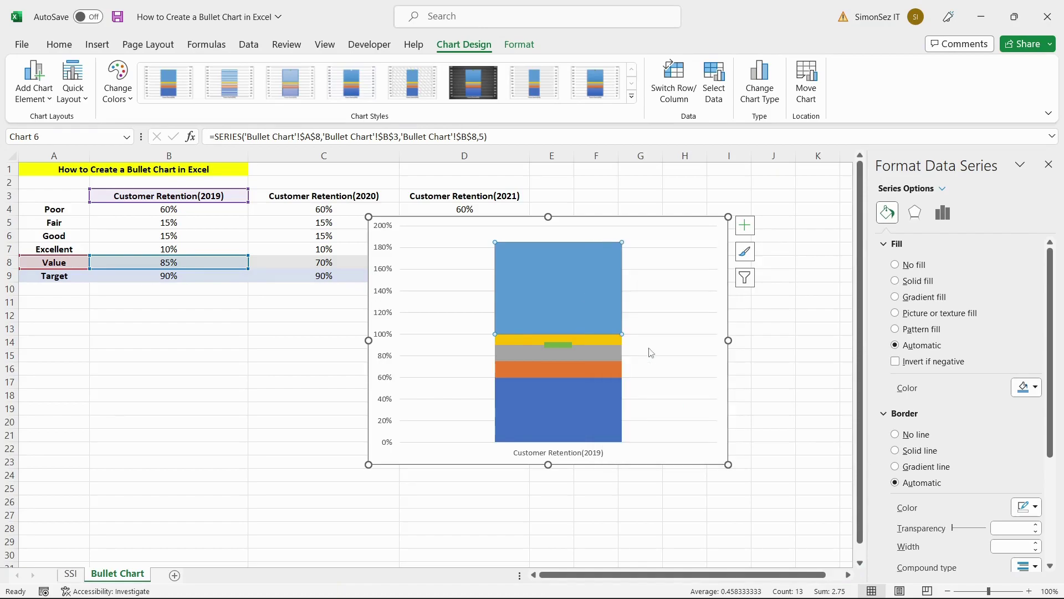
scroll(645, 424, "down", 3)
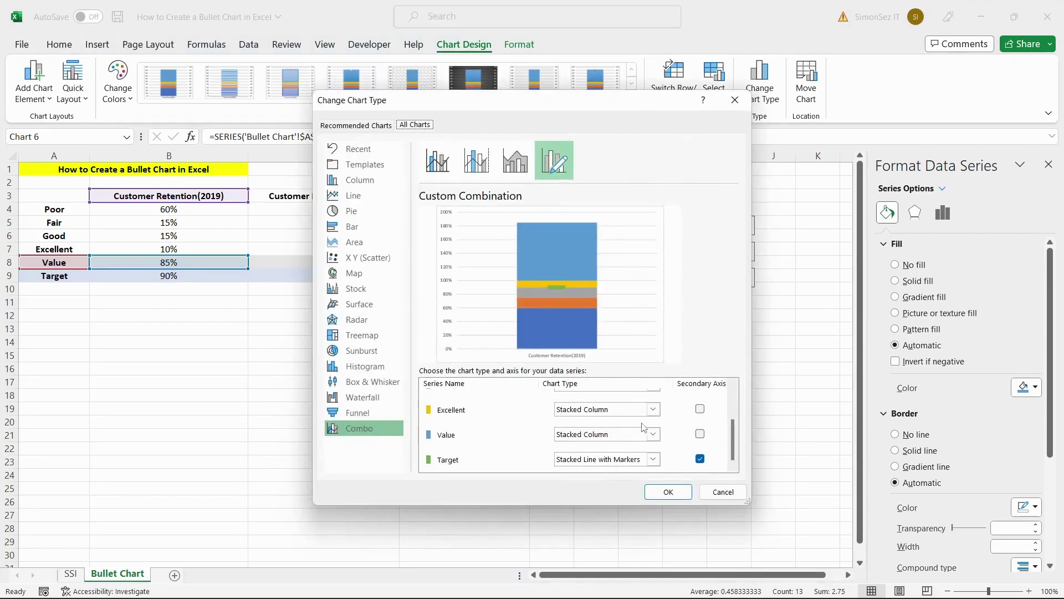
left_click(700, 434)
left_click(668, 492)
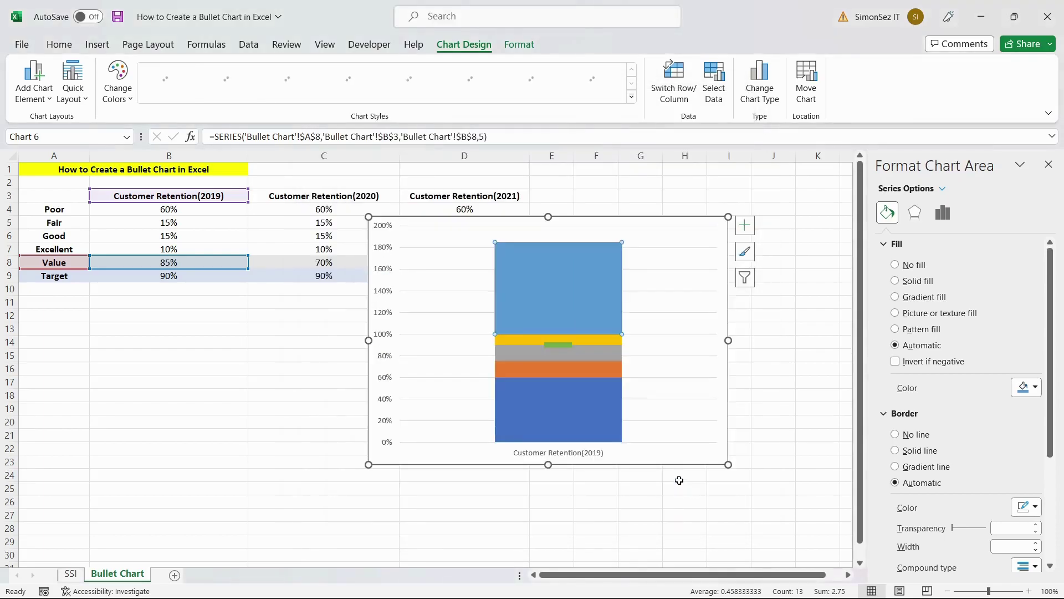
Set the Value bar's gap width to 500% so it becomes a narrow bar
left_click(585, 353)
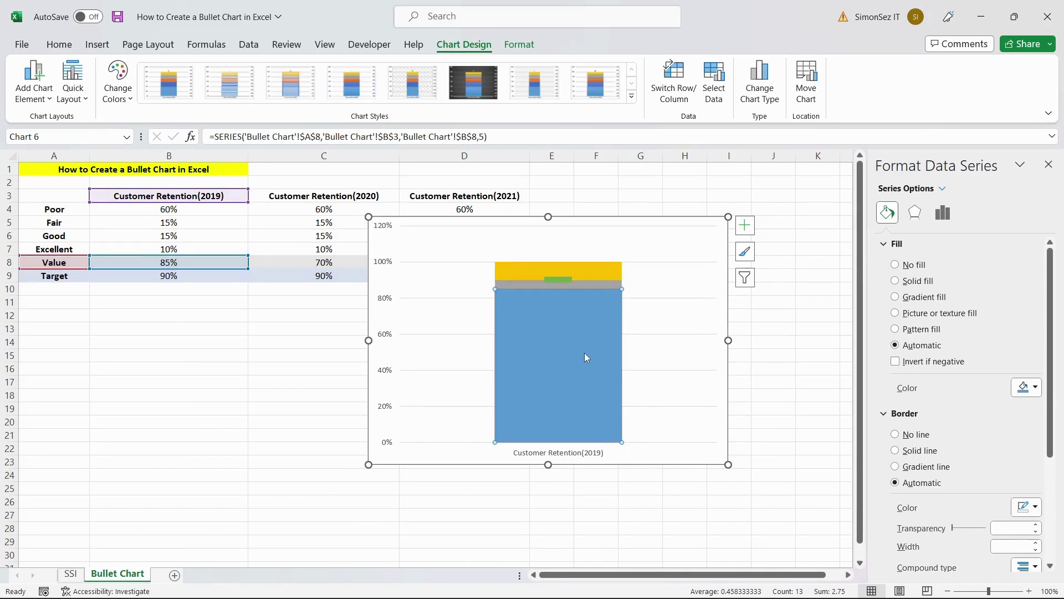
left_click(584, 352)
right_click(576, 359)
left_click(610, 508)
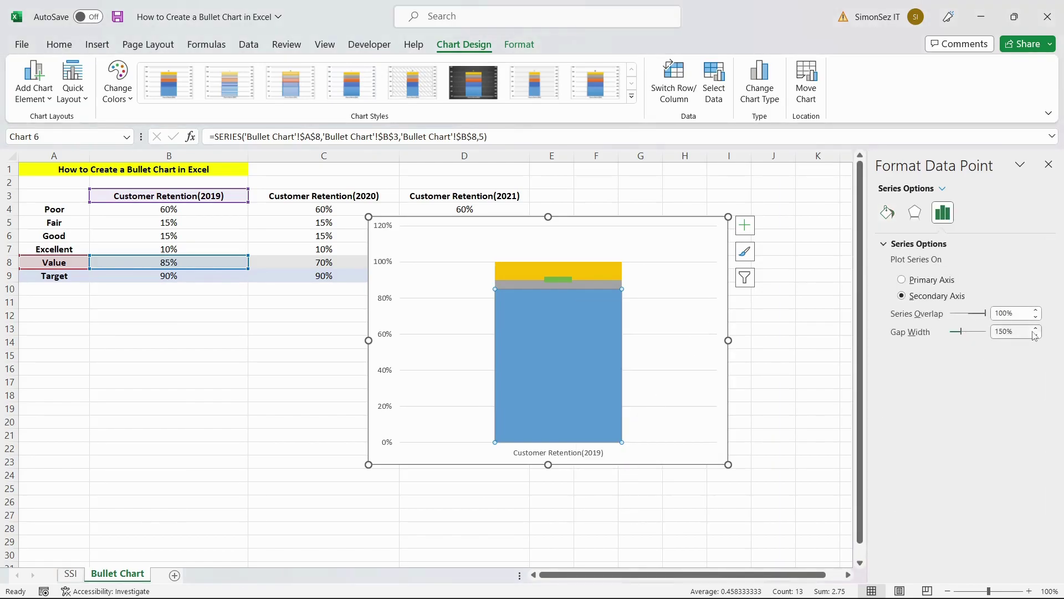
left_click(1023, 332)
type("500")
key("Return")
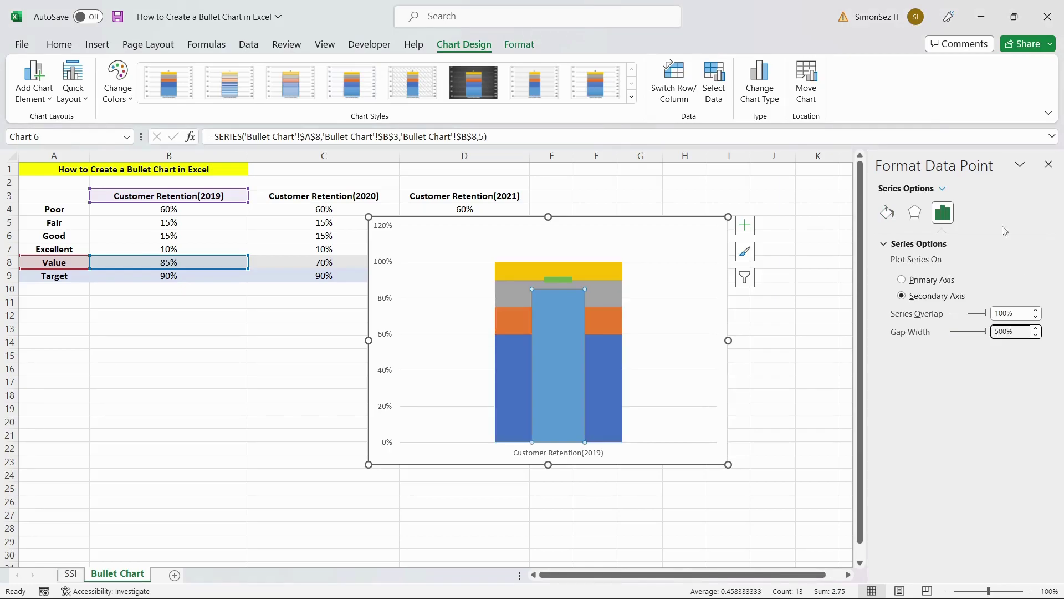
Give the Excellent band a solid gold fill
left_click(613, 276)
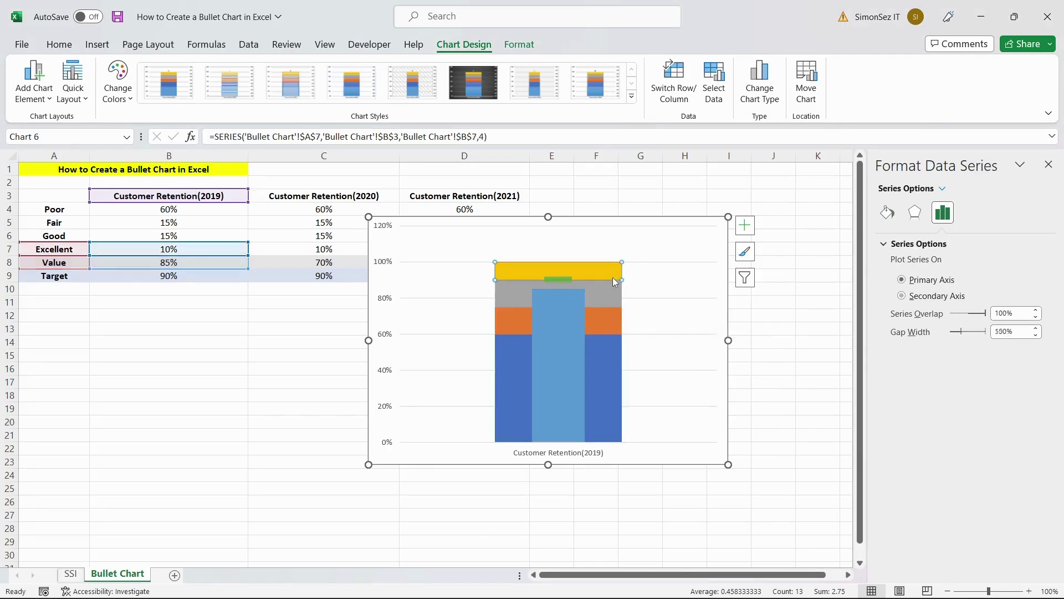
right_click(613, 275)
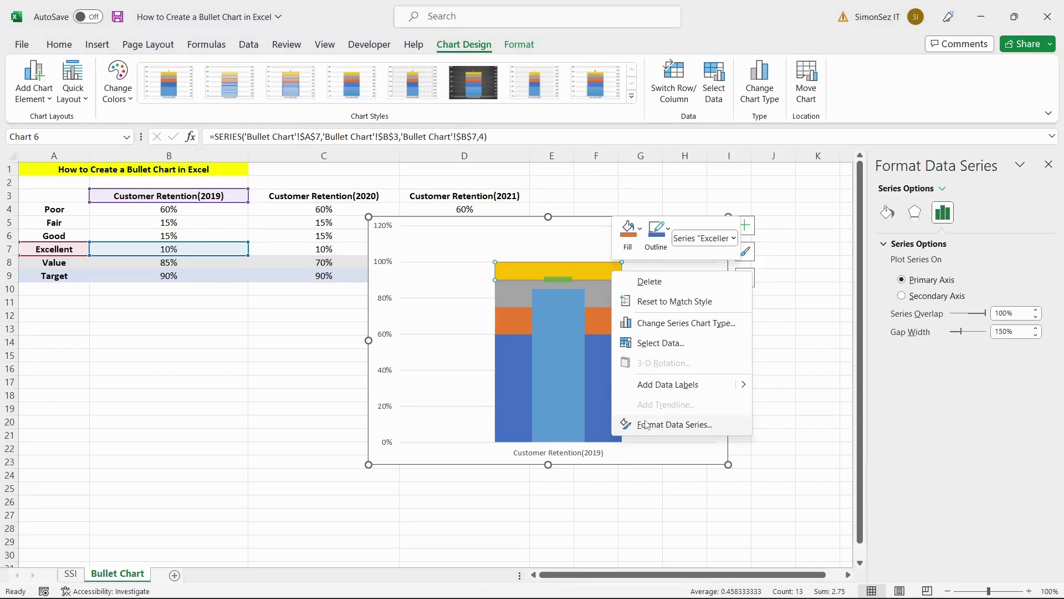
left_click(723, 417)
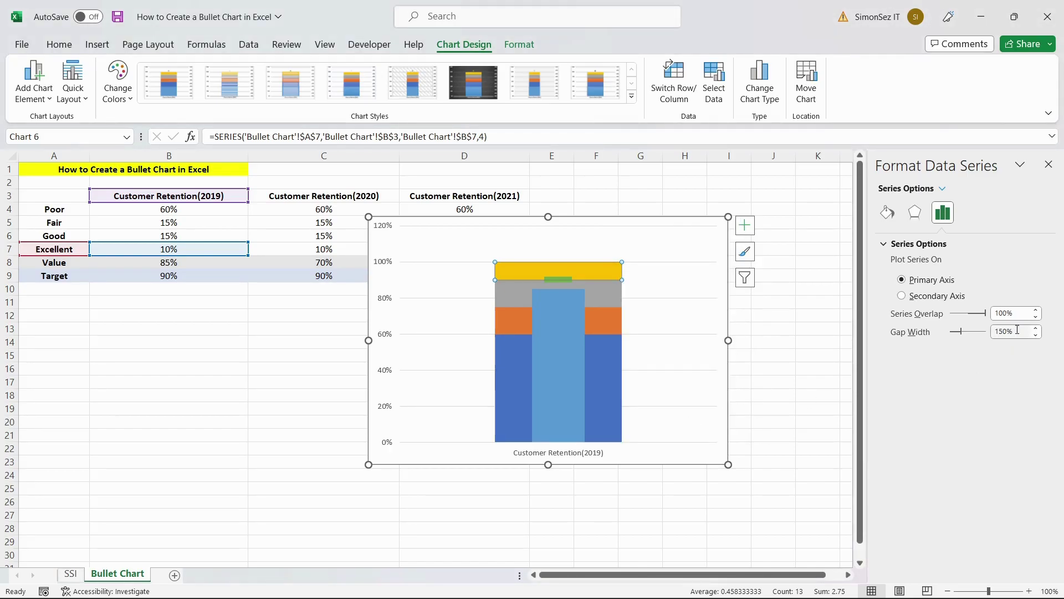
left_click(886, 213)
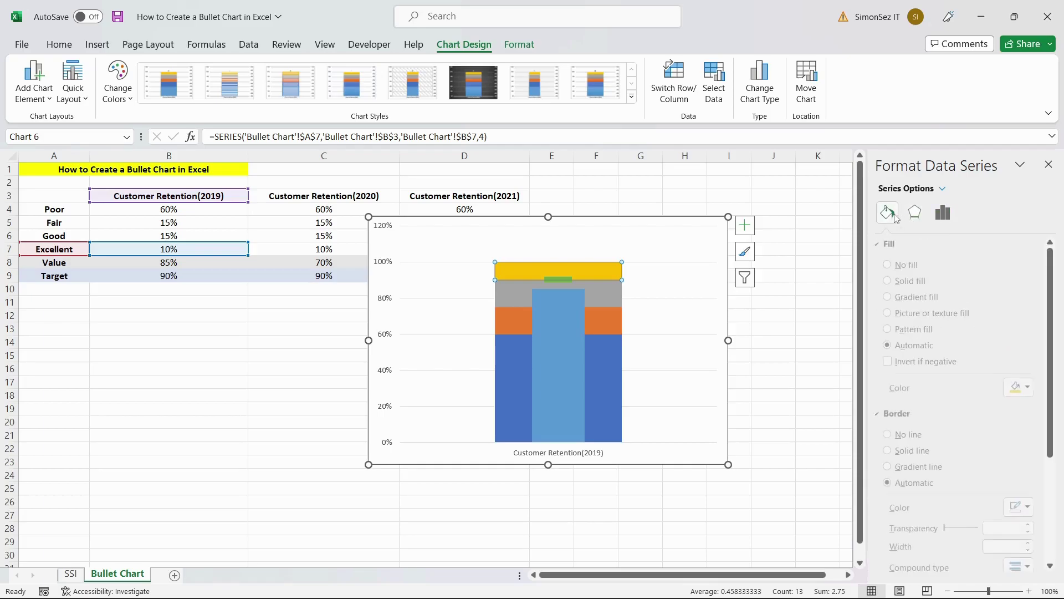
left_click(900, 286)
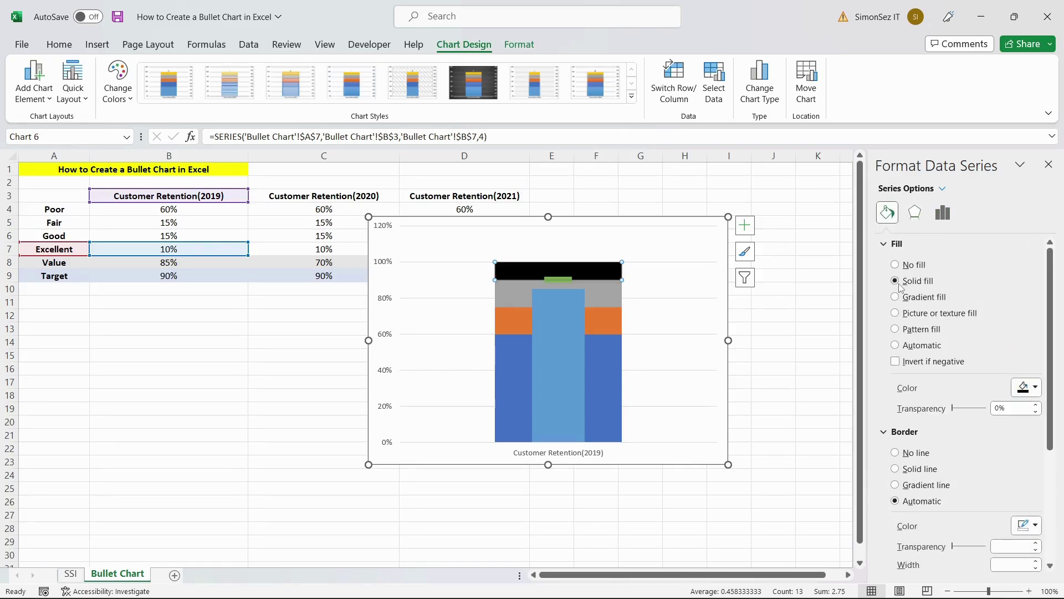
left_click(1029, 387)
left_click(1033, 424)
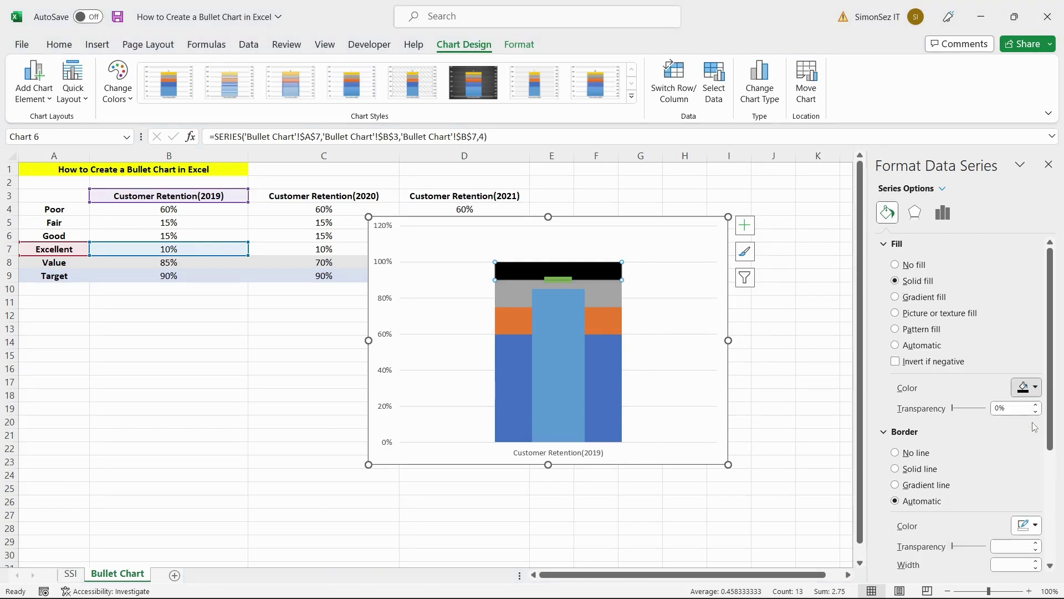
Set the range bands' gap width to 300%
left_click(945, 220)
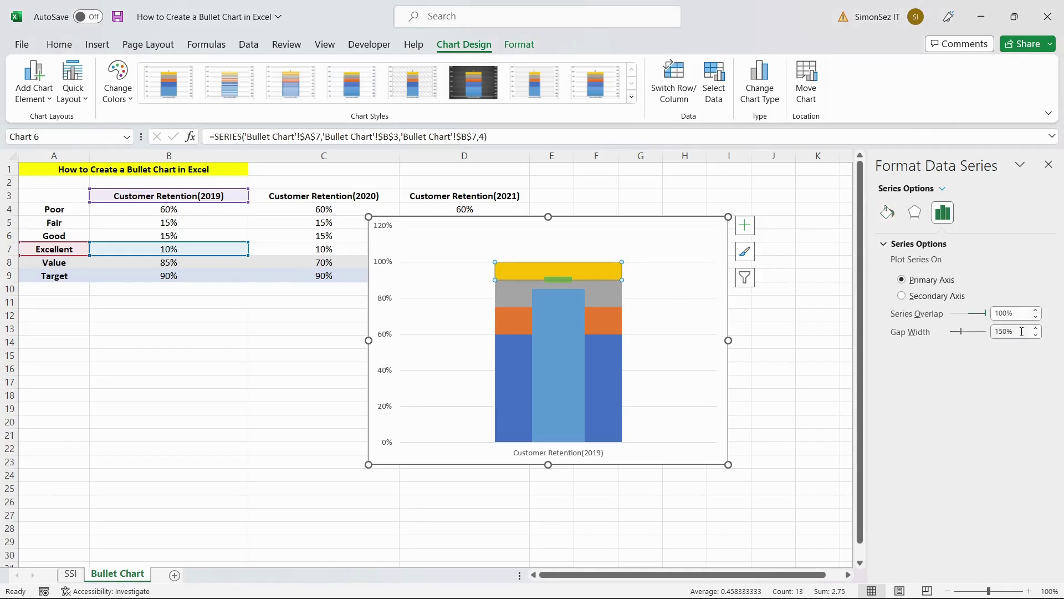
double_click(1021, 331)
type("300")
key("Return")
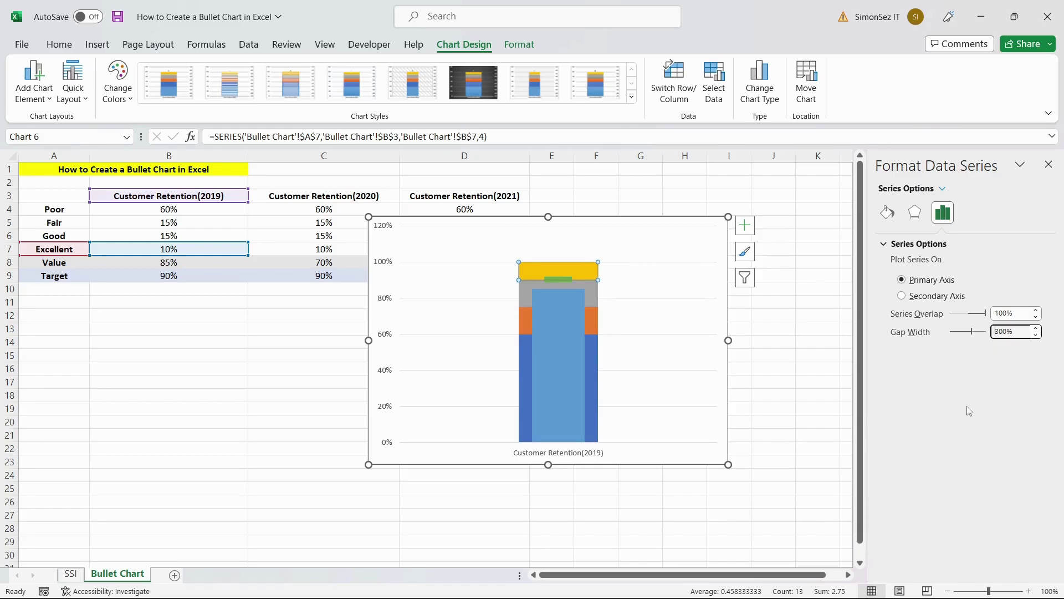
Close the formatting pane and move the chart to columns E–M below row 10
left_click(646, 251)
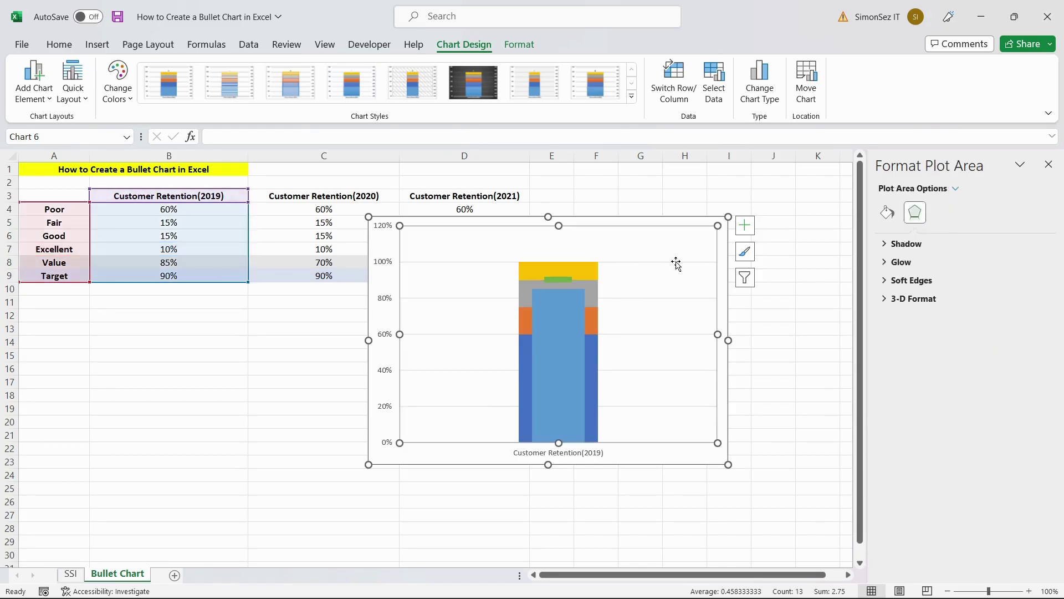
left_click(1048, 164)
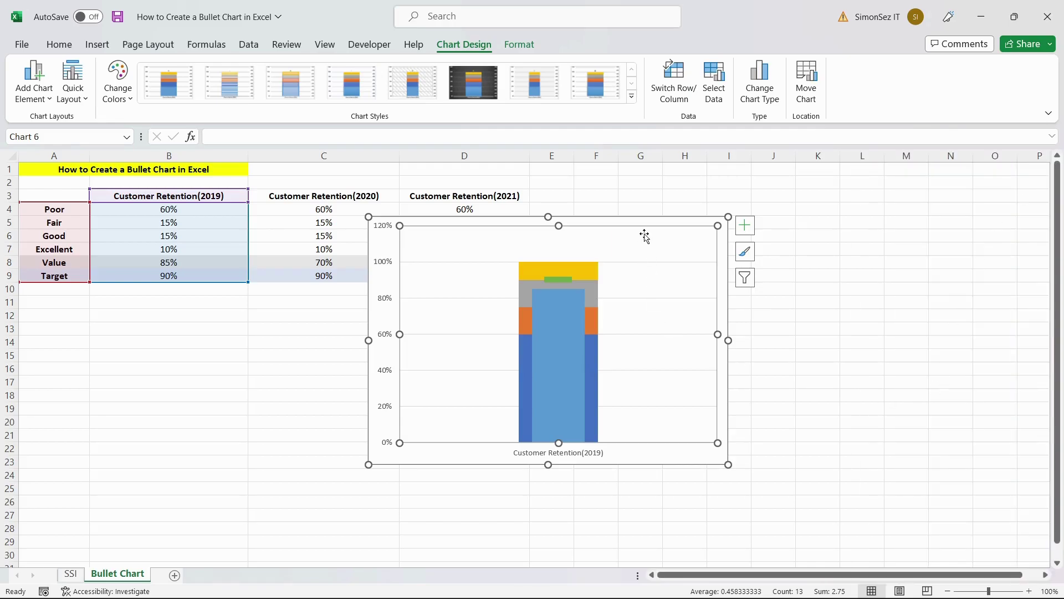
left_click_drag(643, 218, 830, 288)
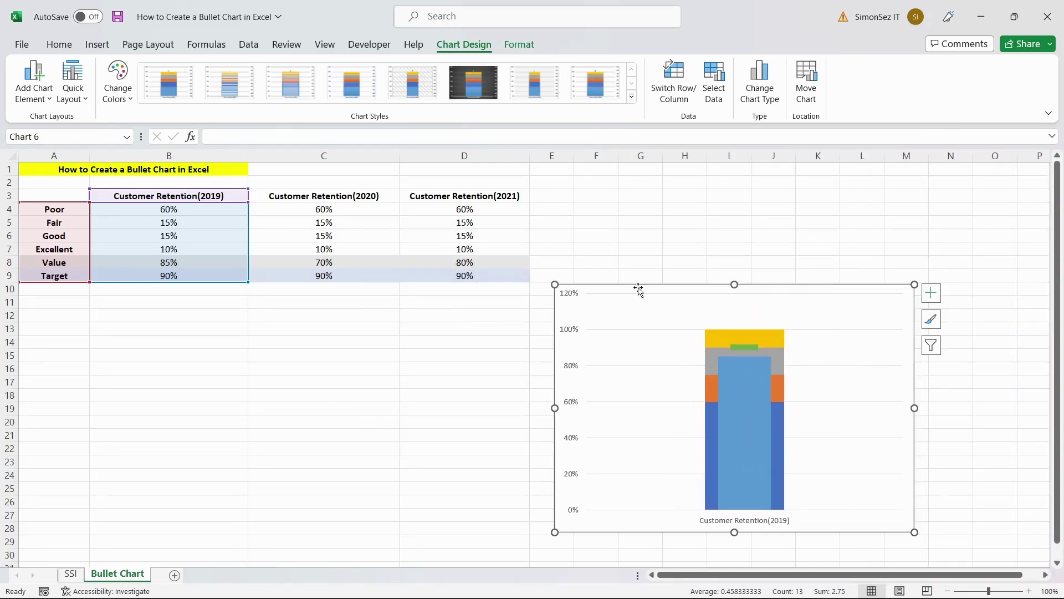
left_click(408, 308)
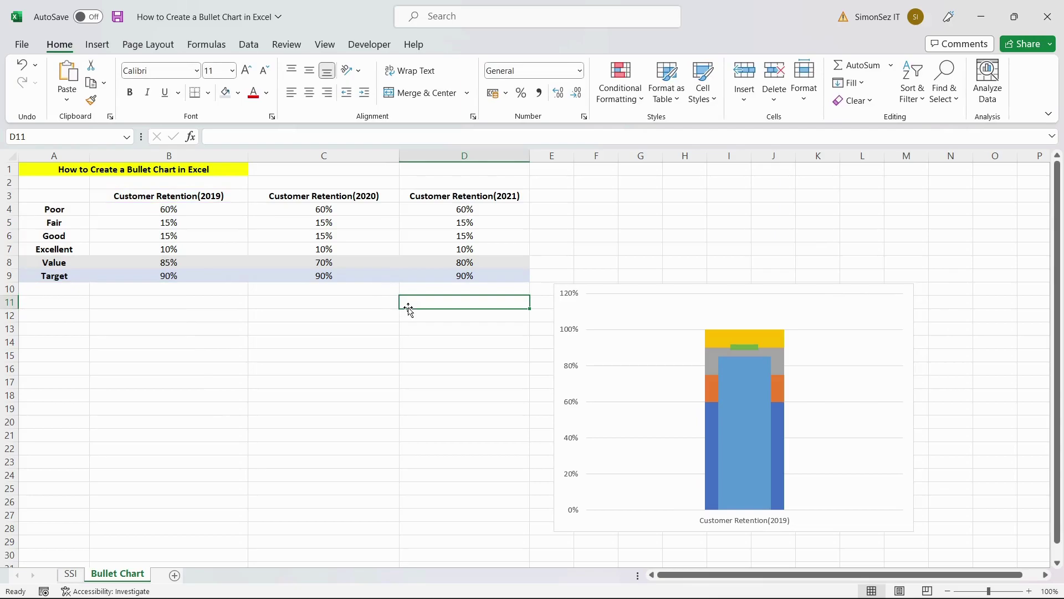